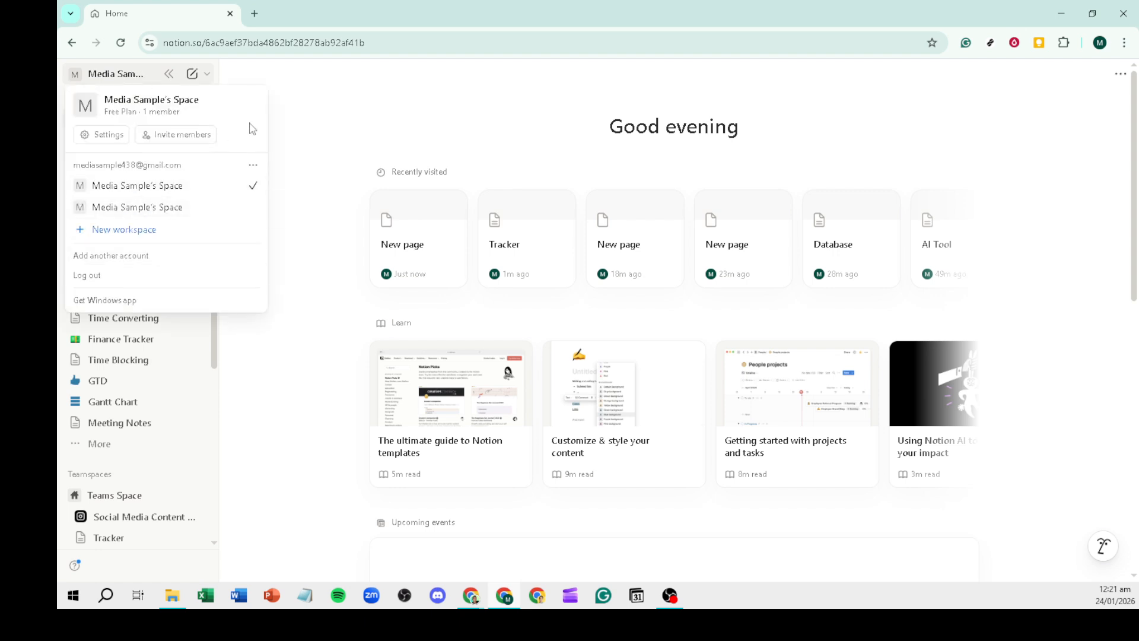
Open the recently visited Tracker page in the Teams Space
{"action": "left_click", "coordinate": [337, 123]}
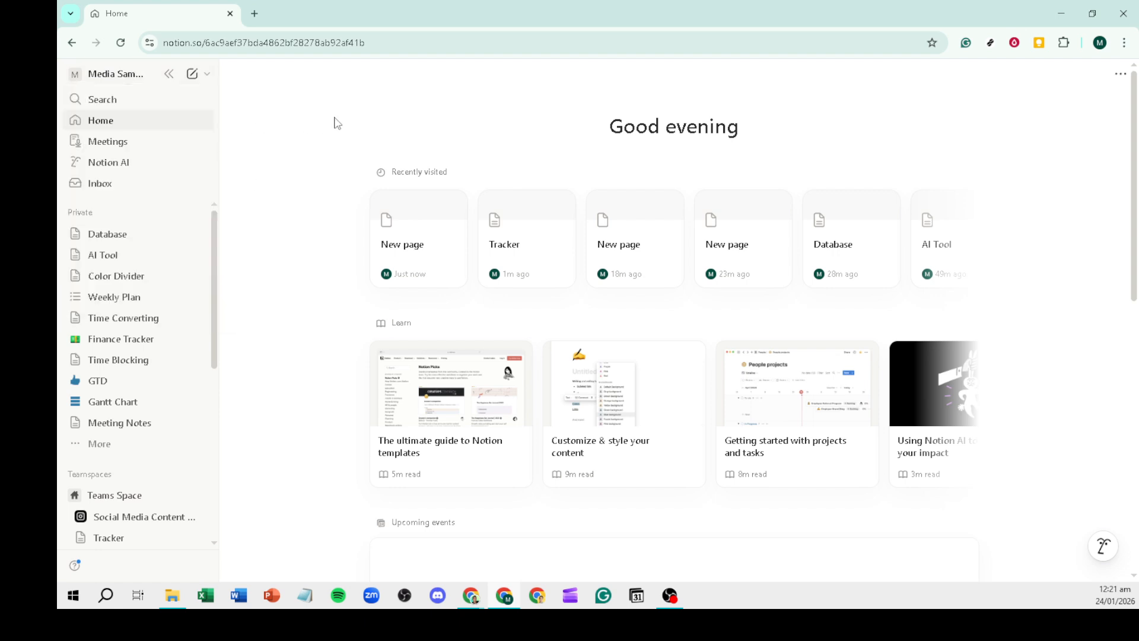
{"action": "left_click", "coordinate": [504, 252]}
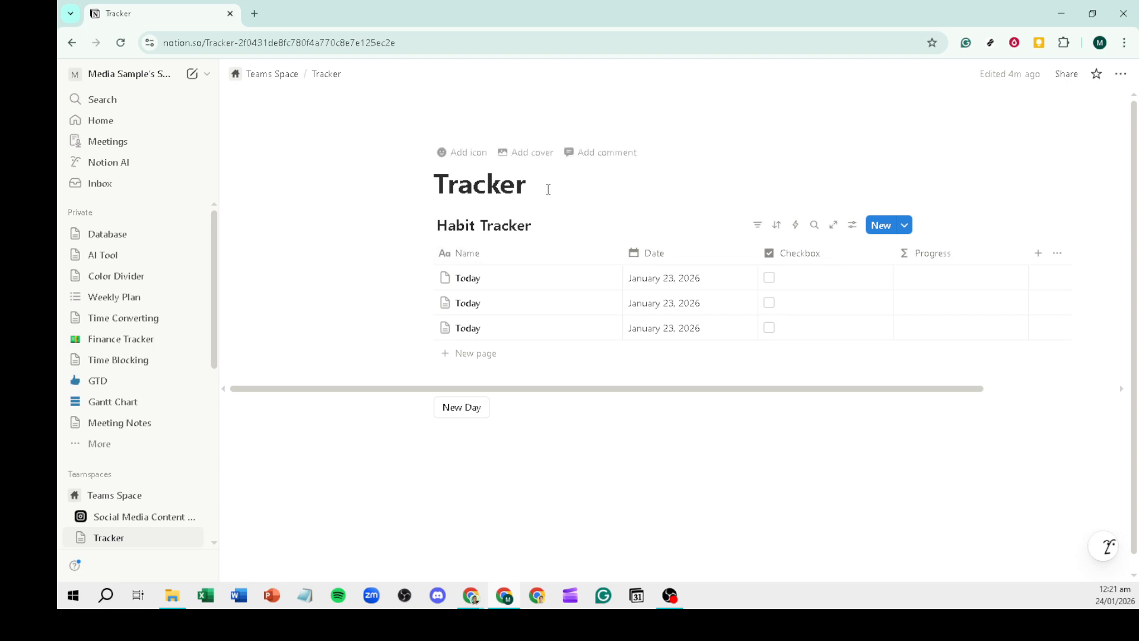
{"action": "key", "text": "Return"}
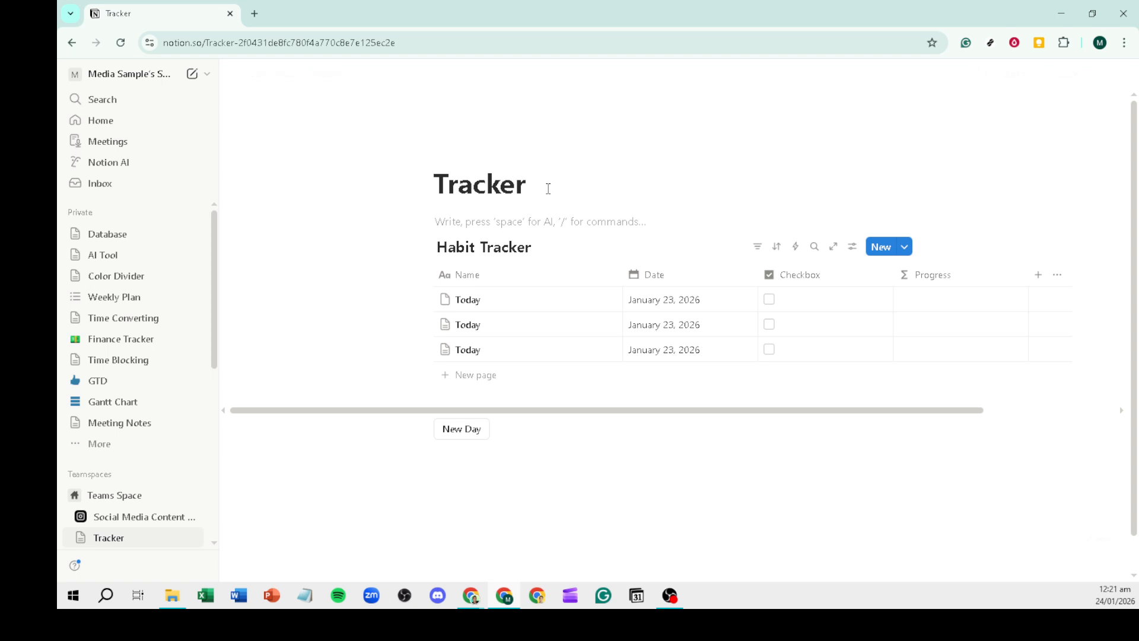
{"action": "type", "text": "/data"}
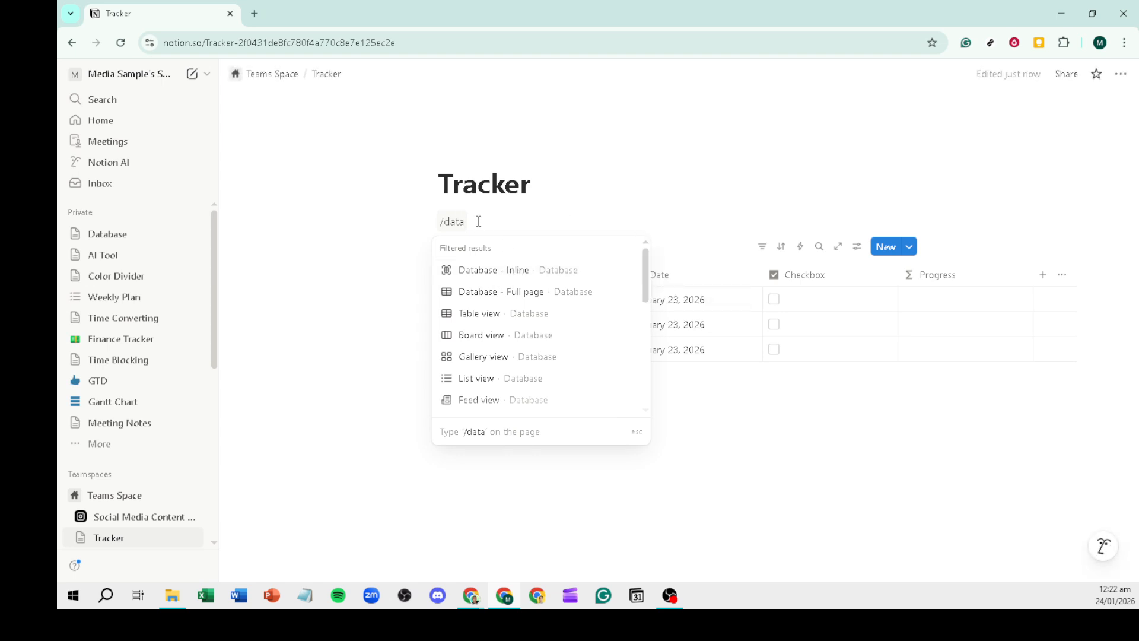
{"action": "key", "text": "BackSpace"}
{"action": "key", "text": "BackSpace"}
{"action": "key", "text": "BackSpace"}
{"action": "key", "text": "BackSpace"}
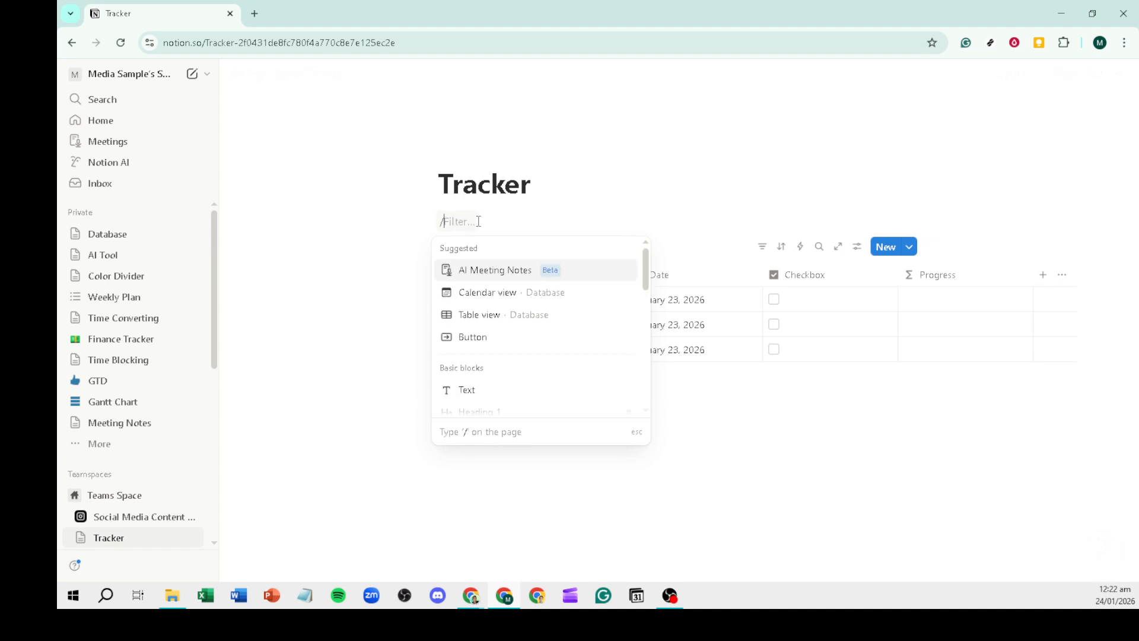
{"action": "key", "text": "BackSpace"}
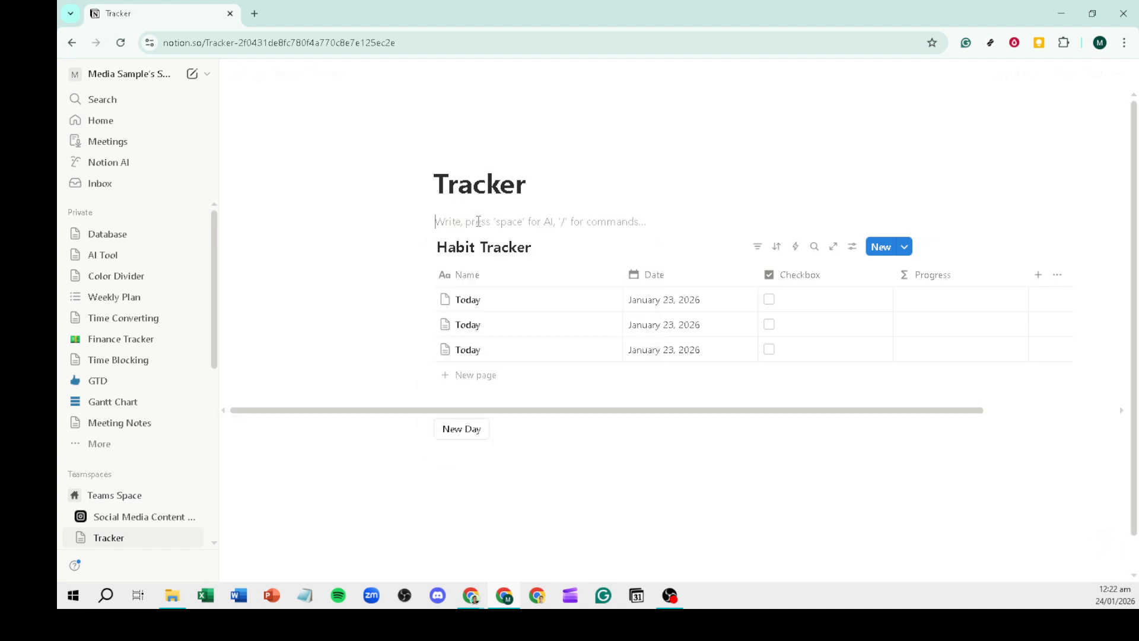
{"action": "key", "text": "BackSpace"}
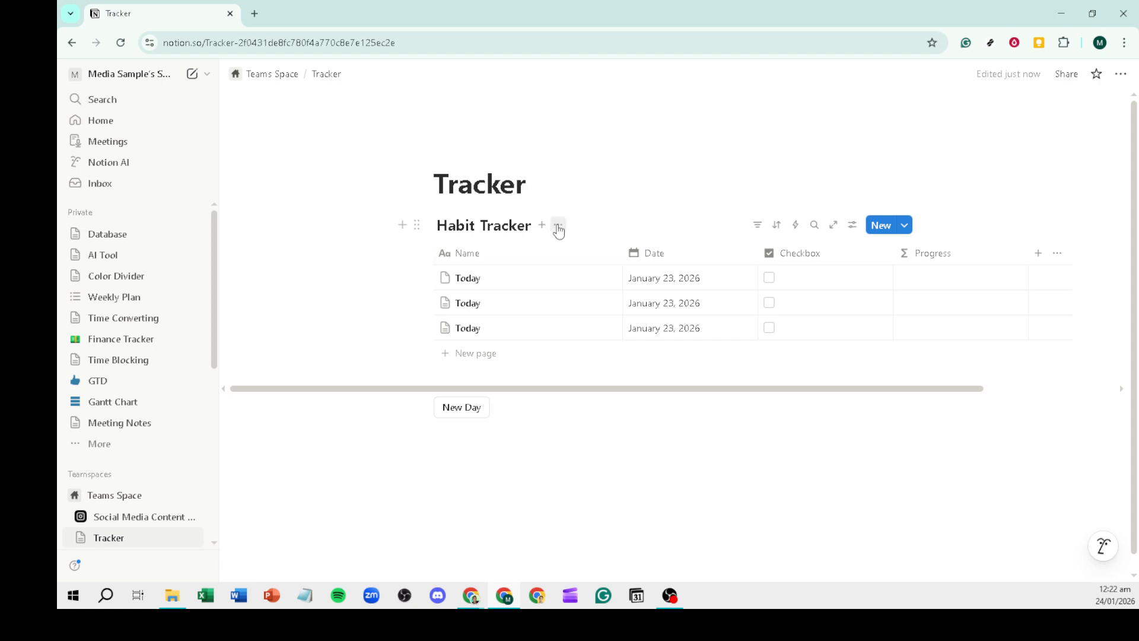
Hide the Habit Tracker database's title on the Tracker page
{"action": "left_click", "coordinate": [558, 228]}
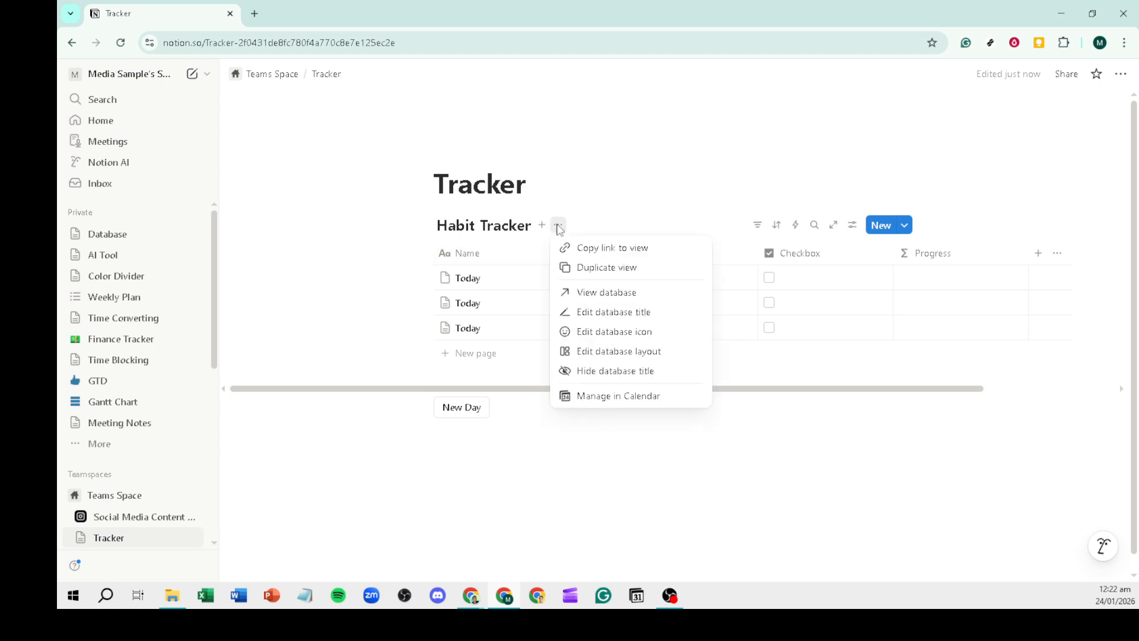
{"action": "left_click", "coordinate": [611, 372]}
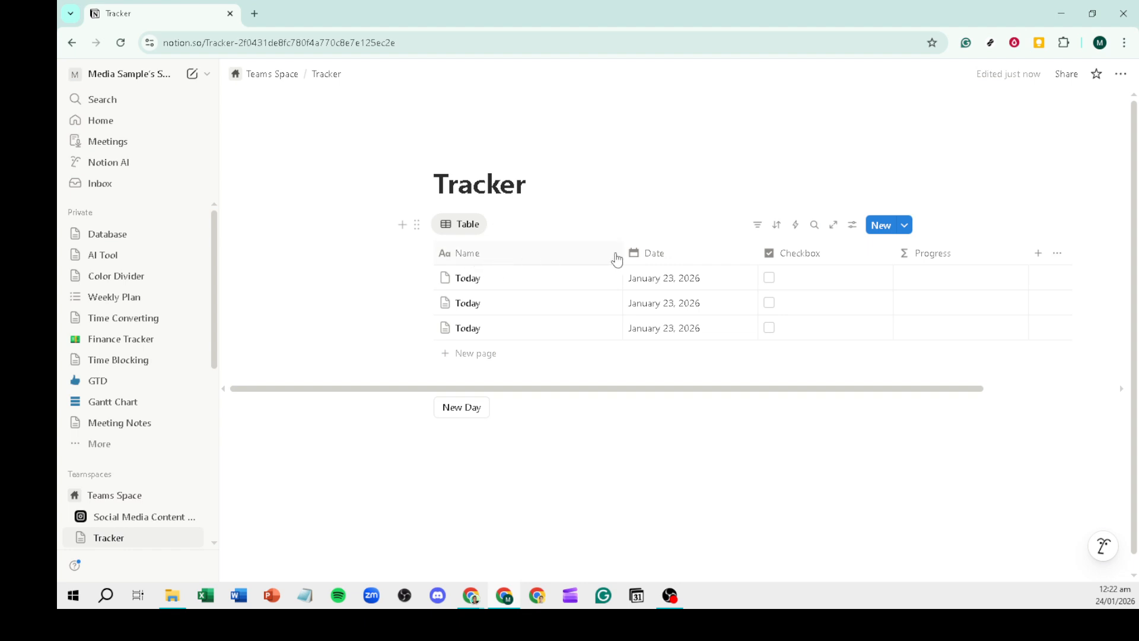
Examine the settings of the Date, Checkbox and Progress columns and the property types available for a new column
{"action": "left_click", "coordinate": [673, 255]}
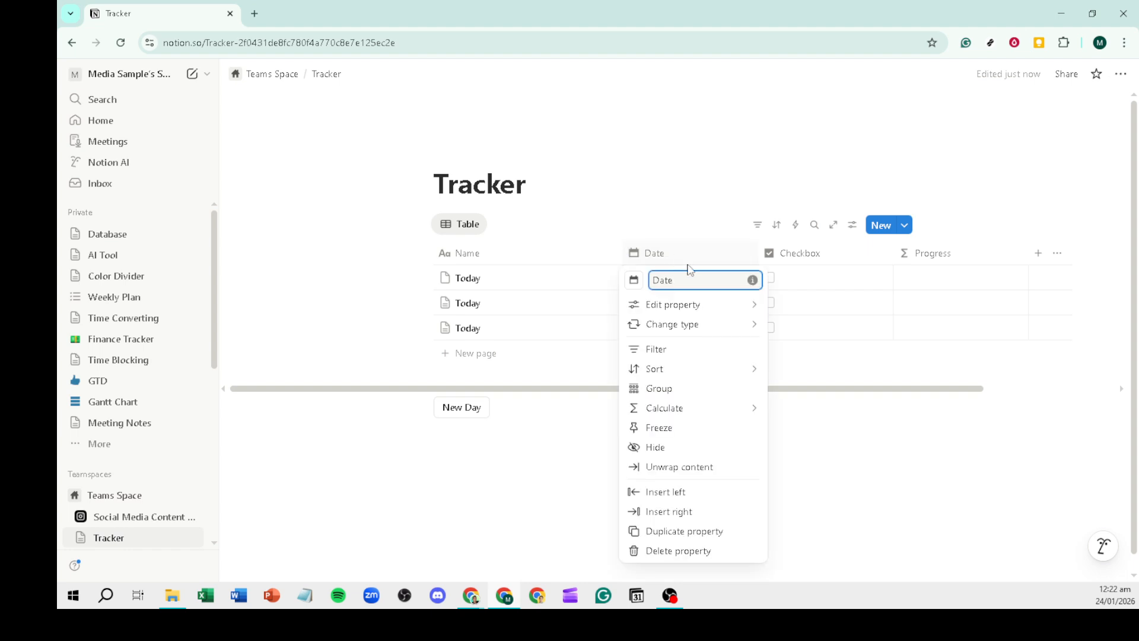
{"action": "left_click", "coordinate": [823, 262]}
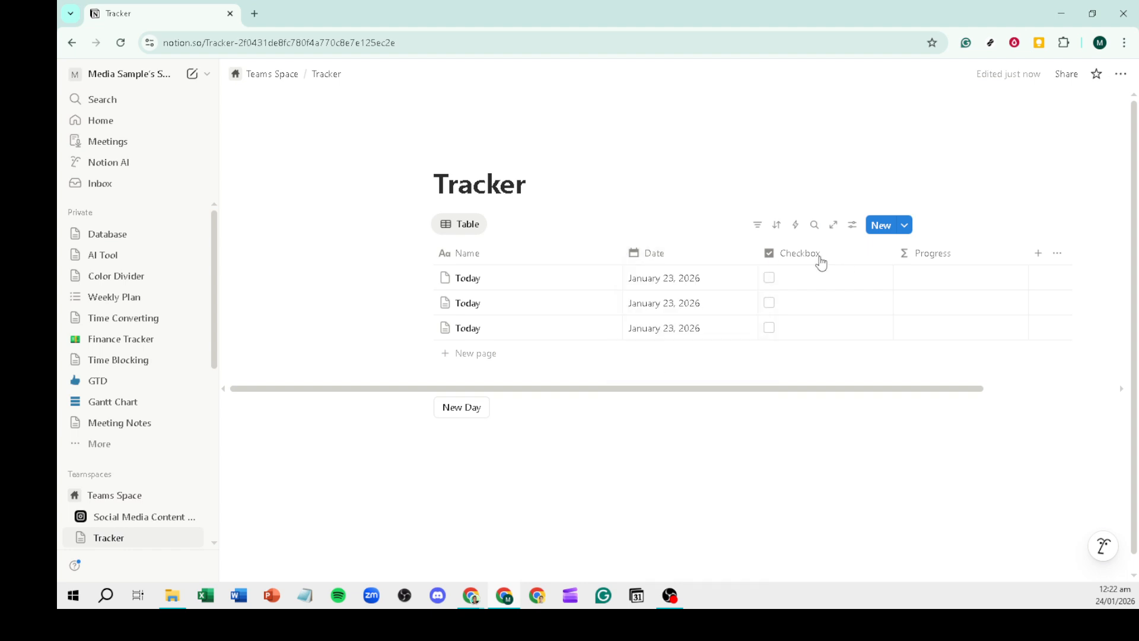
{"action": "left_click", "coordinate": [821, 261]}
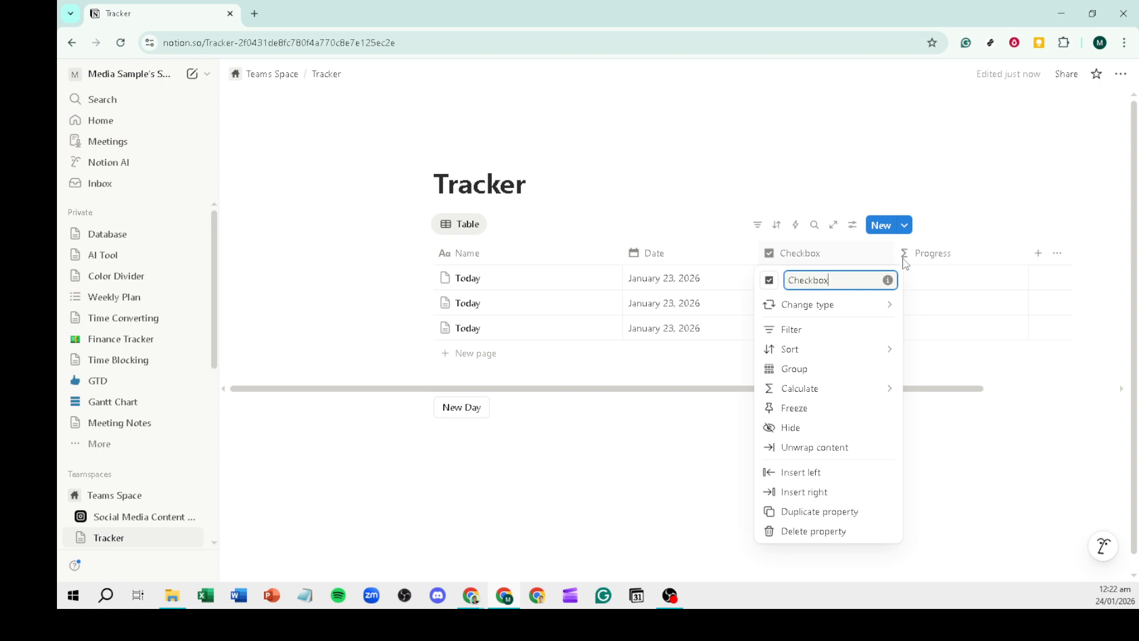
{"action": "left_click", "coordinate": [1039, 257]}
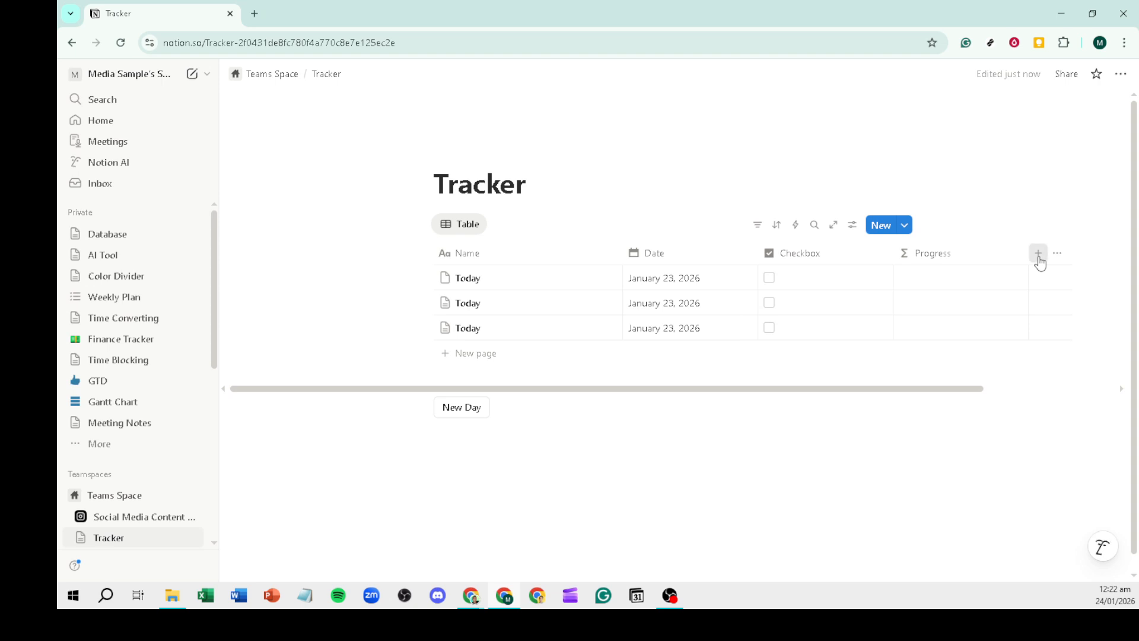
{"action": "left_click", "coordinate": [1039, 259]}
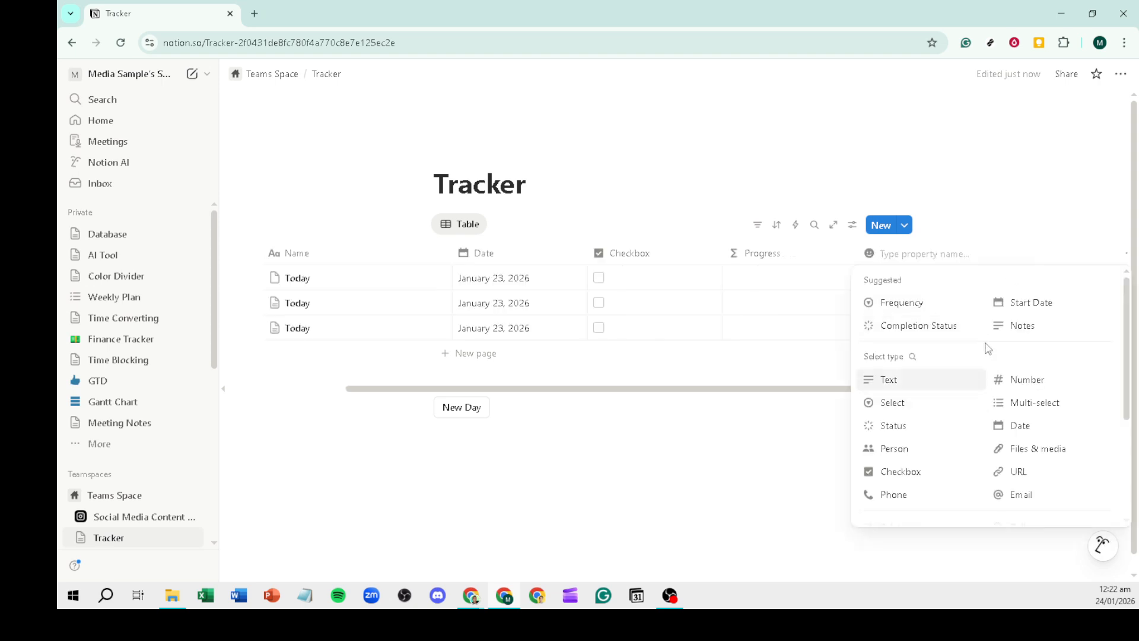
{"action": "scroll", "coordinate": [966, 451], "scroll_direction": "down", "scroll_amount": 3}
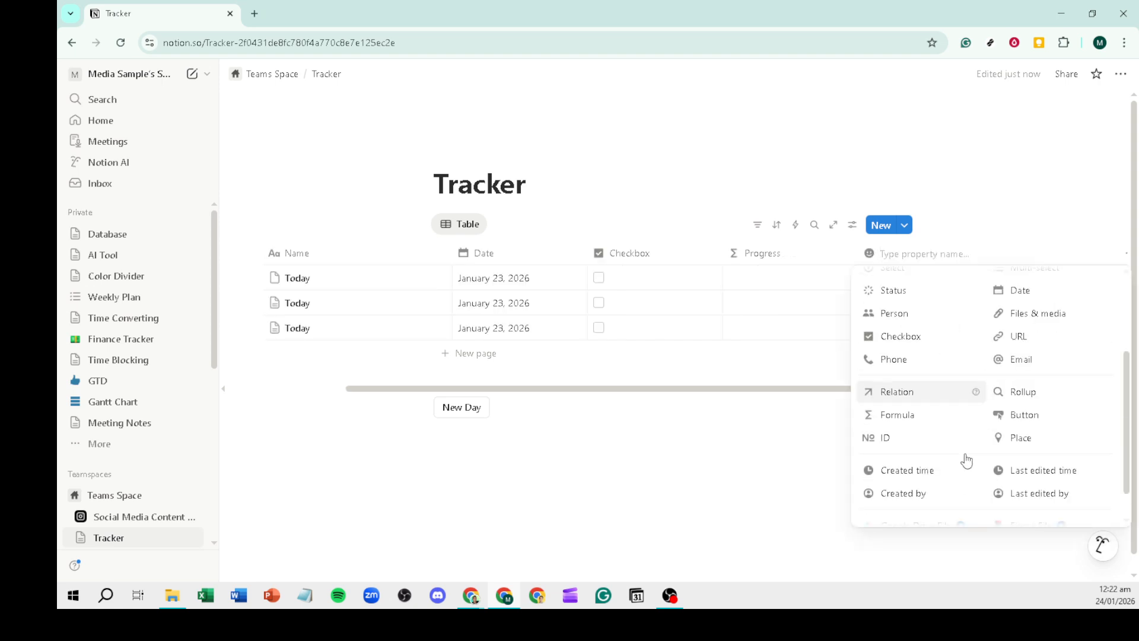
{"action": "scroll", "coordinate": [973, 427], "scroll_direction": "up", "scroll_amount": 3}
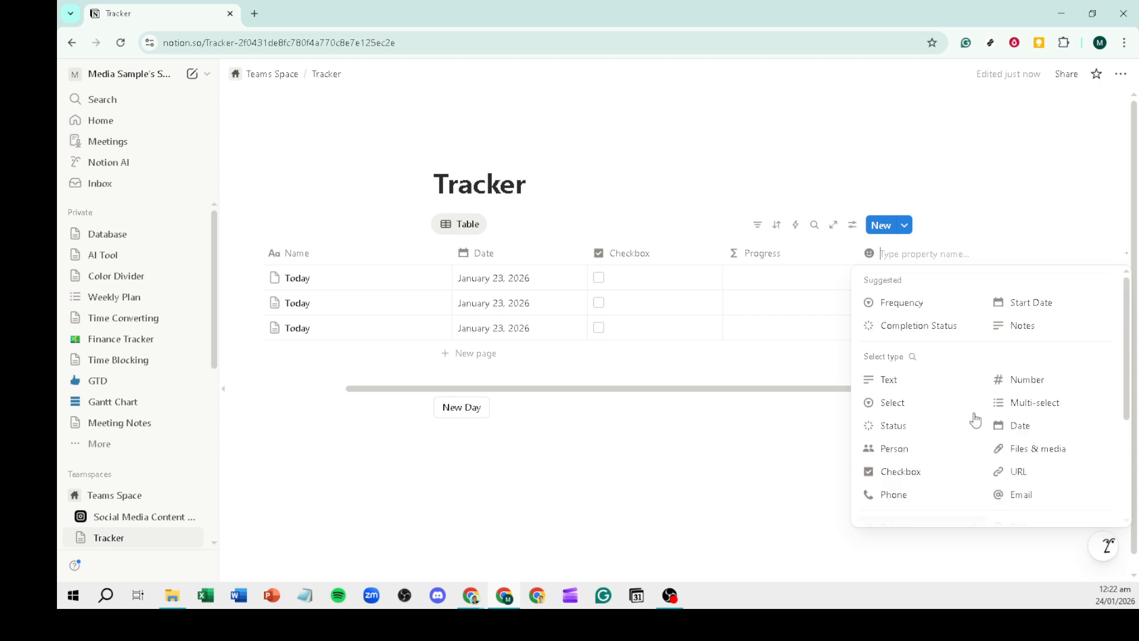
{"action": "left_click", "coordinate": [978, 224]}
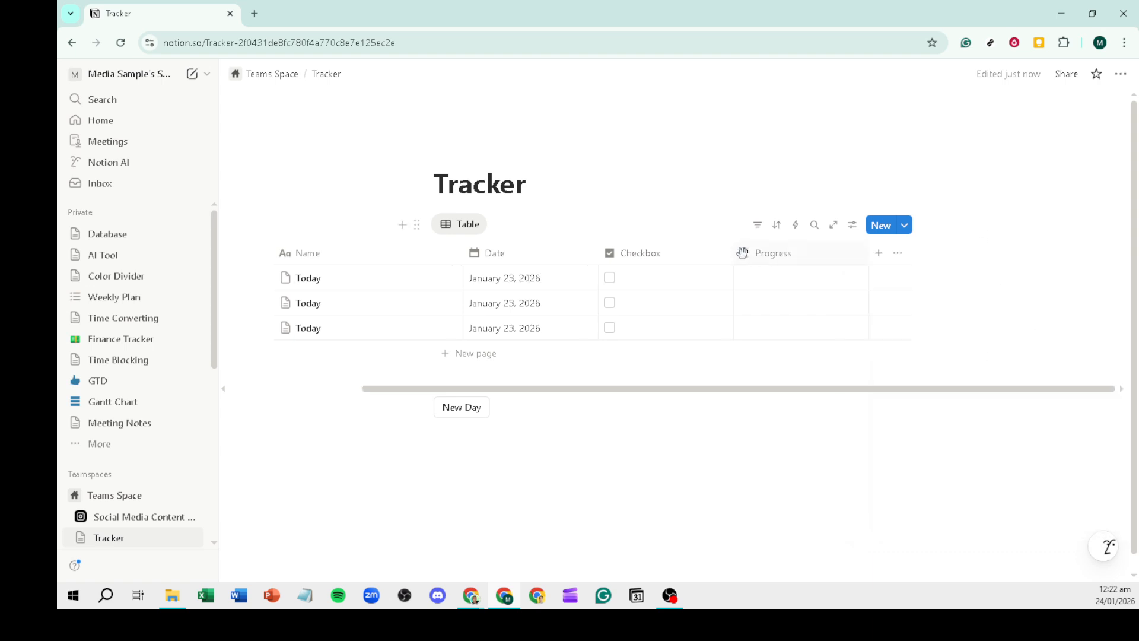
{"action": "left_click", "coordinate": [774, 261]}
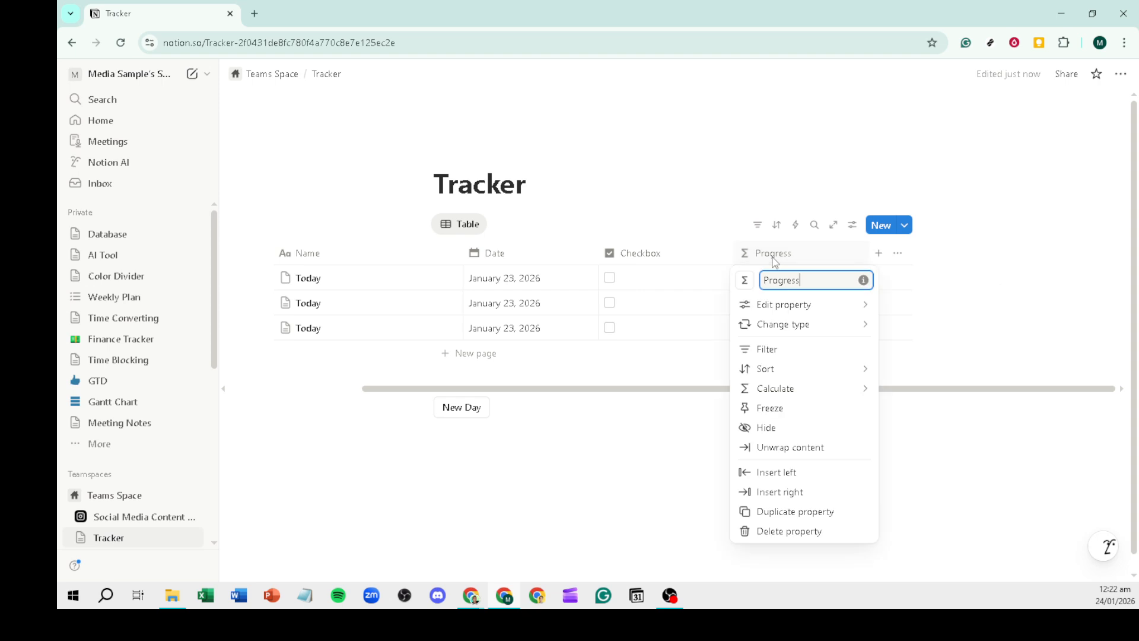
{"action": "left_click", "coordinate": [825, 305]}
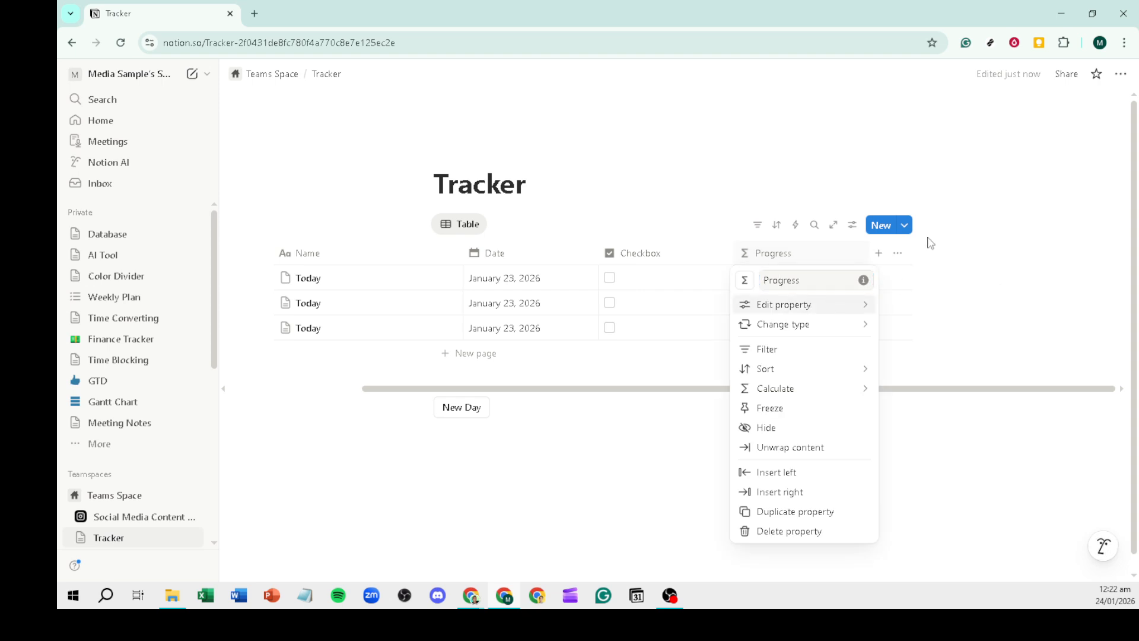
{"action": "left_click", "coordinate": [955, 220]}
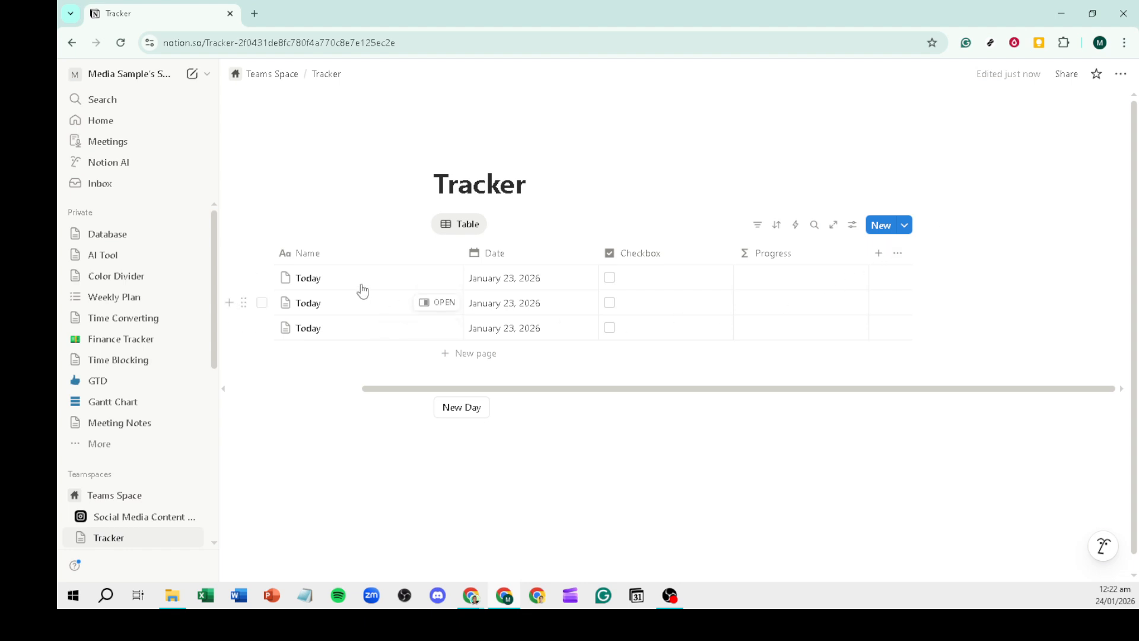
{"action": "left_click", "coordinate": [340, 275]}
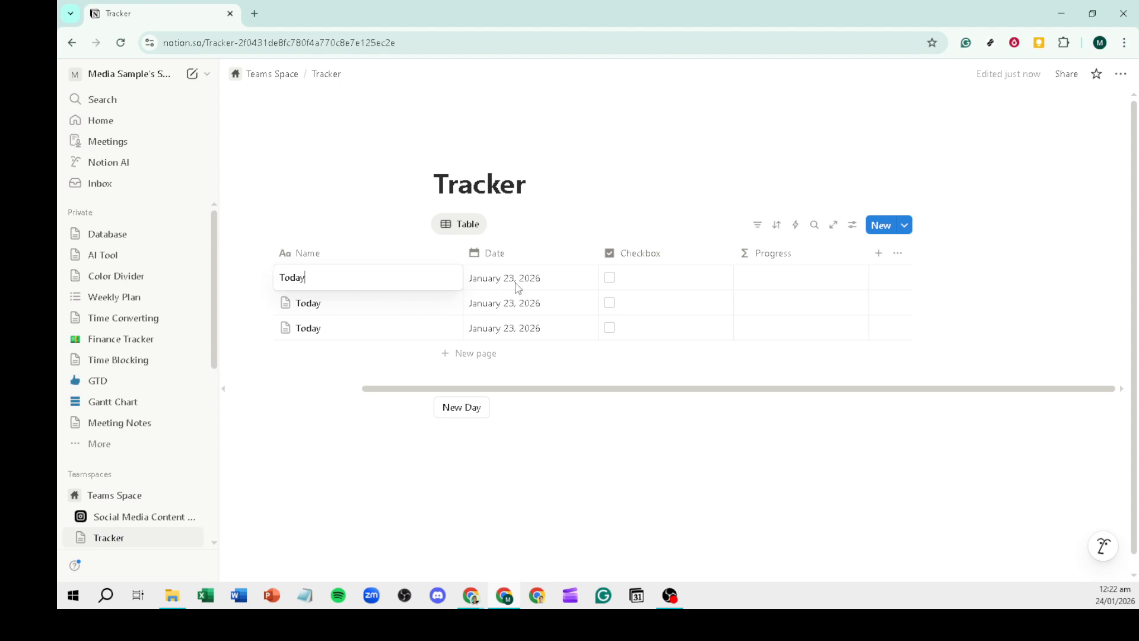
{"action": "key", "text": "Escape"}
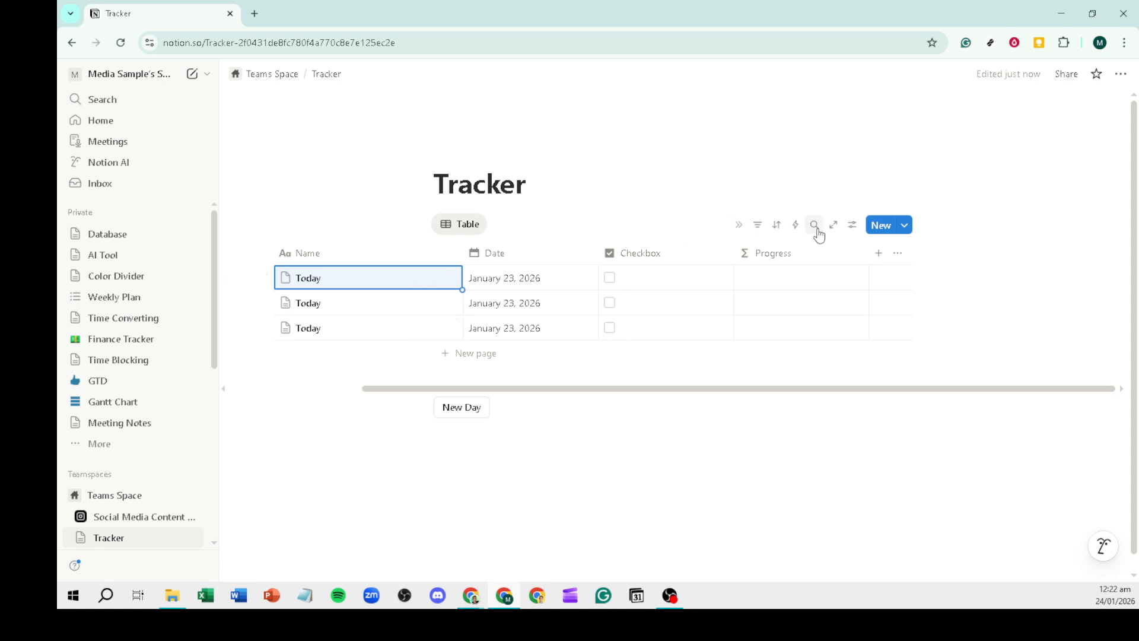
Create a new template for the Habit Tracker database and title it New Day
{"action": "left_click", "coordinate": [905, 228]}
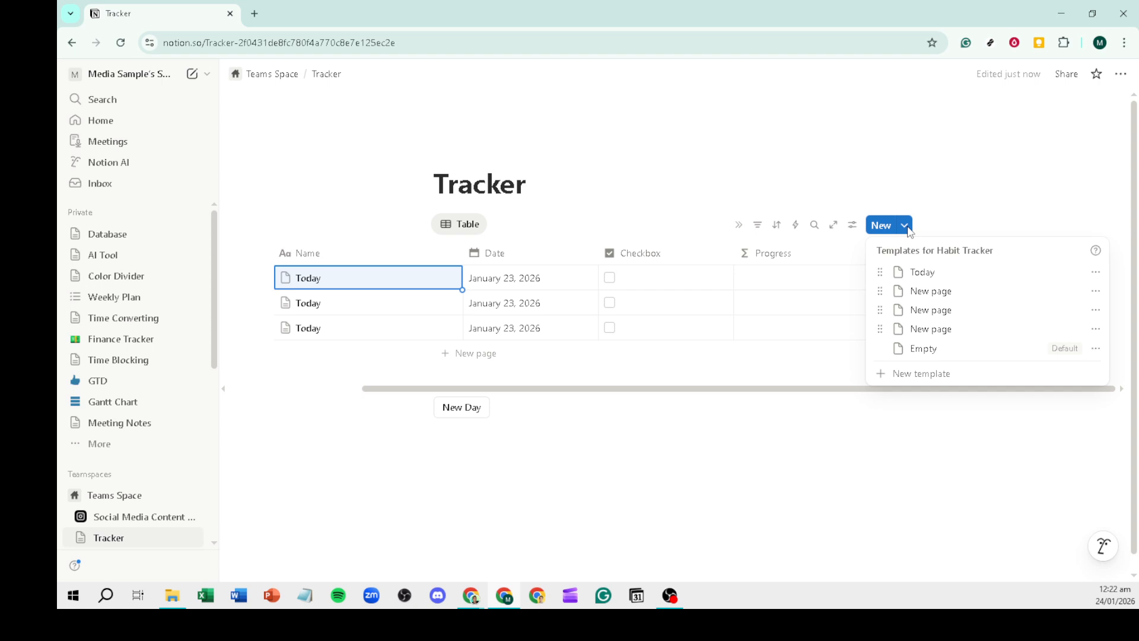
{"action": "left_click", "coordinate": [922, 374]}
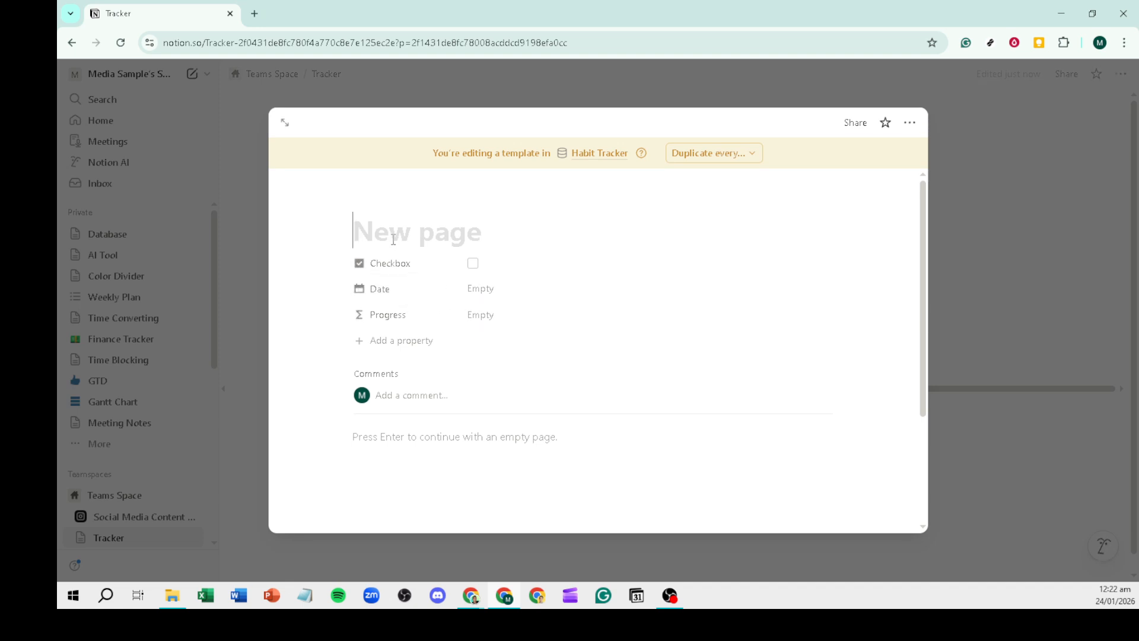
{"action": "type", "text": "New "}
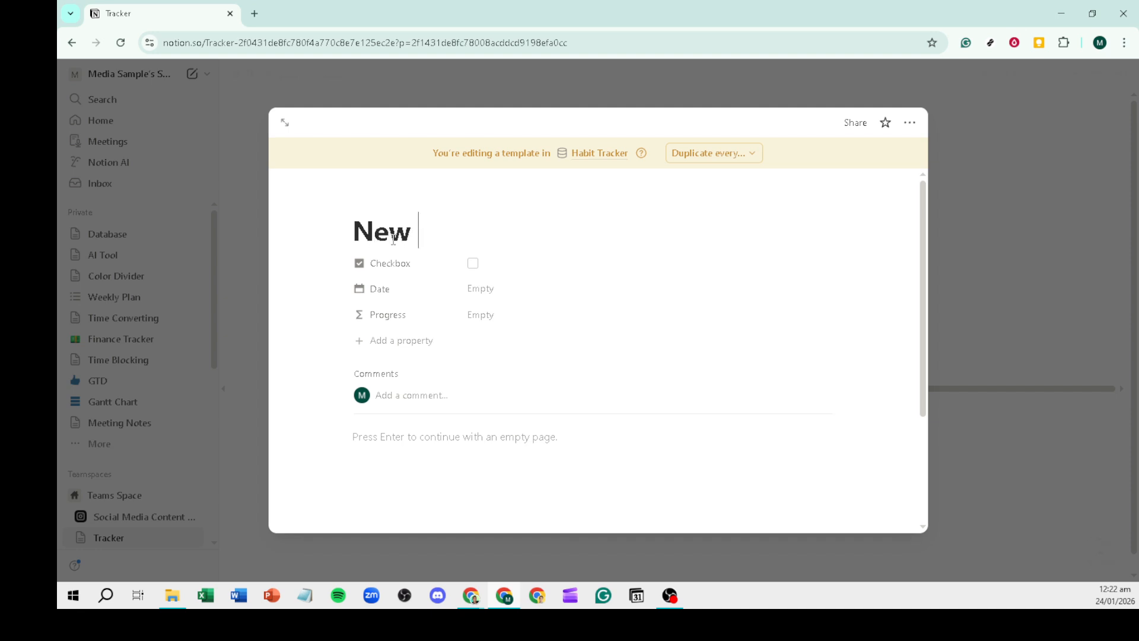
{"action": "type", "text": "Day"}
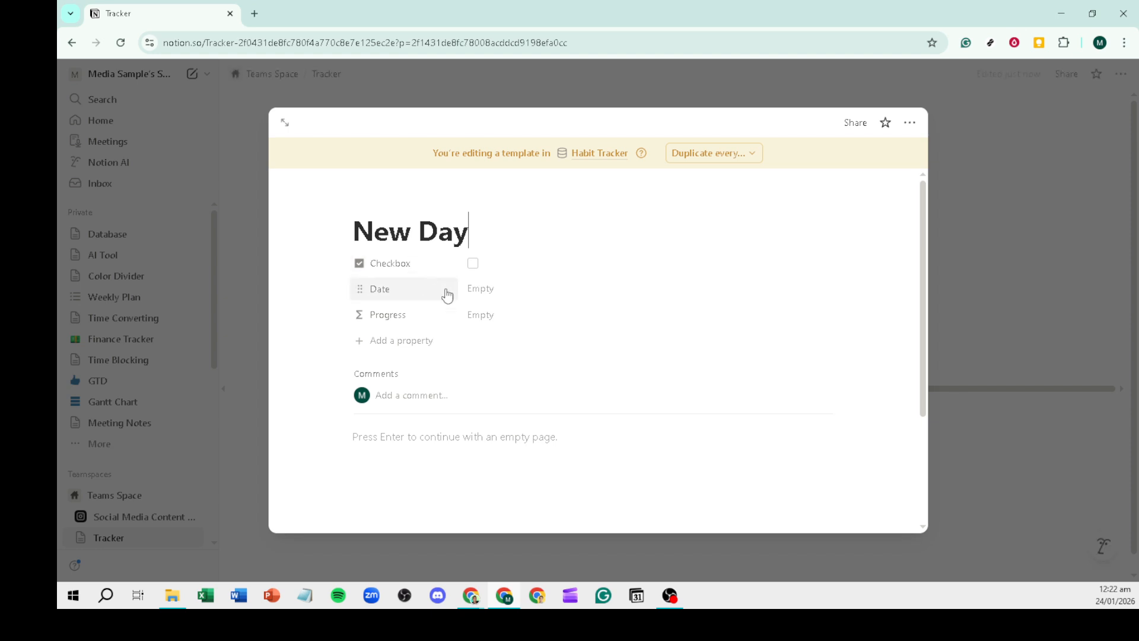
Set the New Day template's Date property to Today, the date when duplicated, and close the template
{"action": "left_click", "coordinate": [492, 301]}
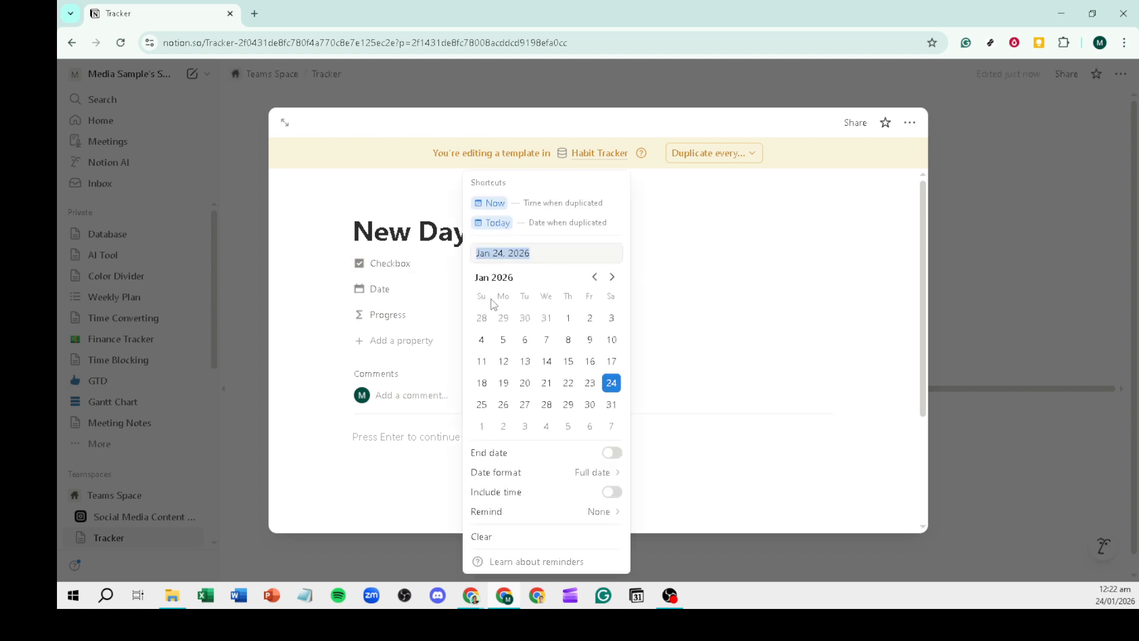
{"action": "left_click", "coordinate": [498, 226]}
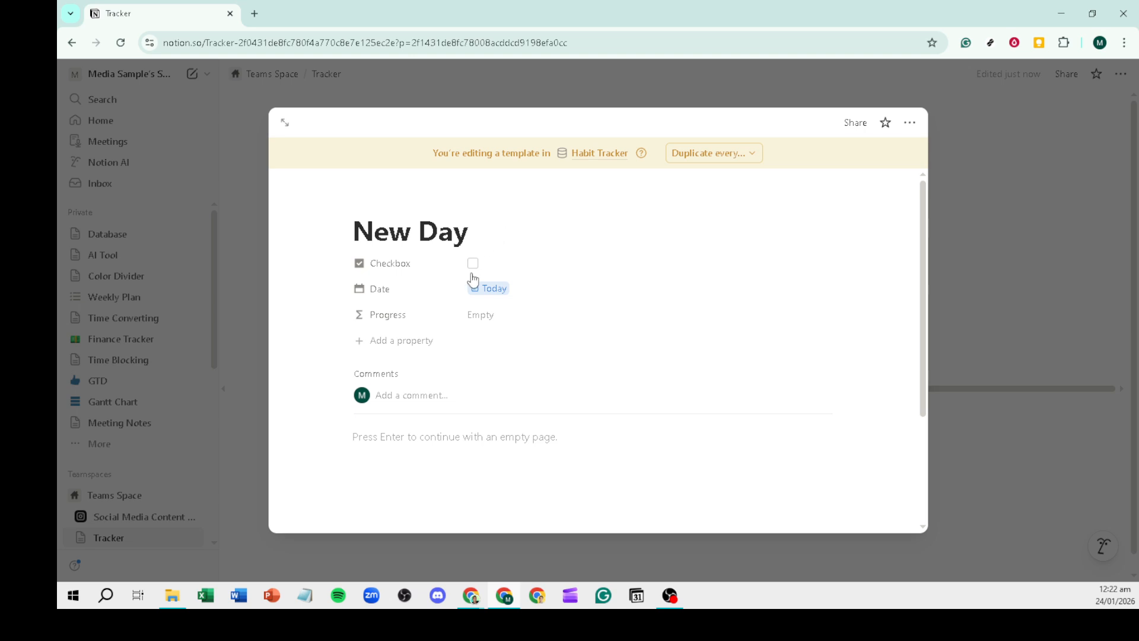
{"action": "left_click", "coordinate": [496, 294]}
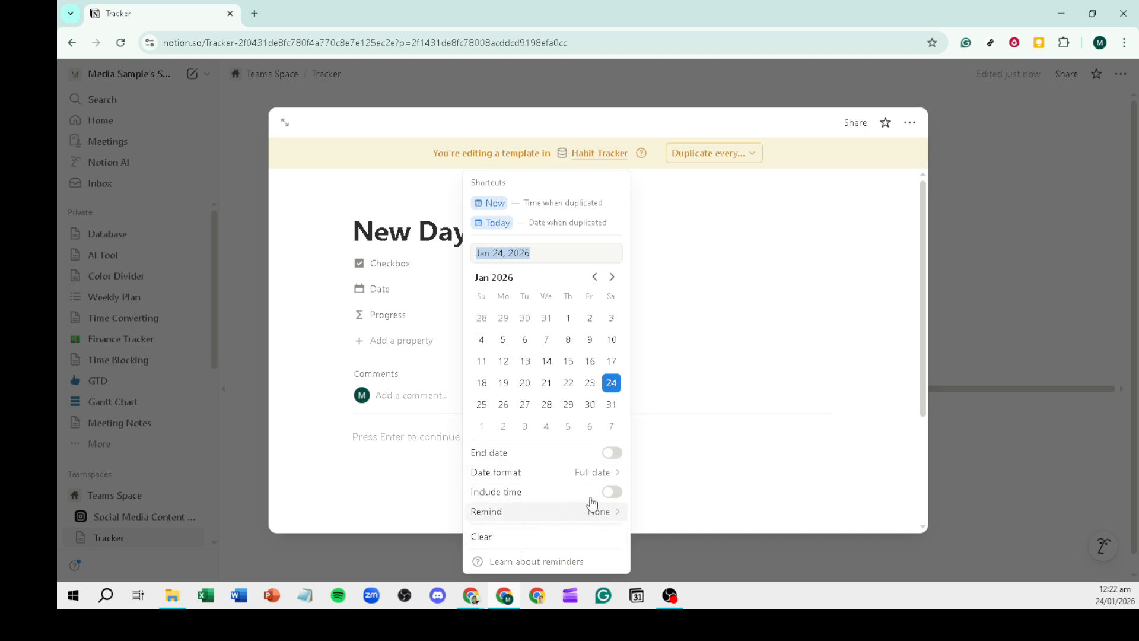
{"action": "left_click", "coordinate": [691, 277]}
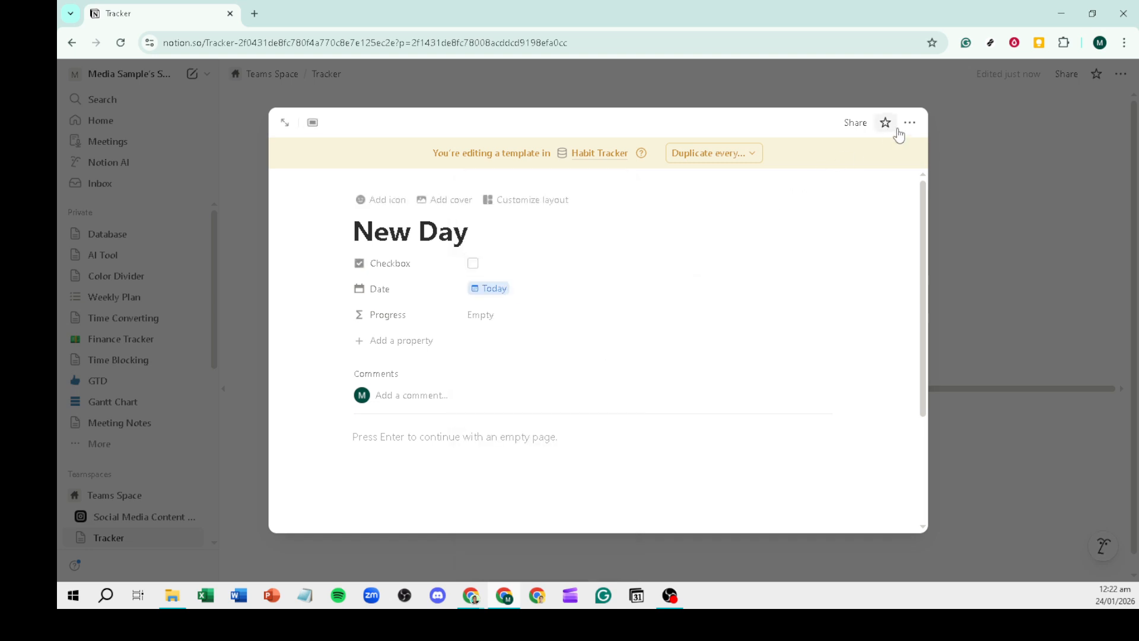
{"action": "left_click", "coordinate": [1002, 134]}
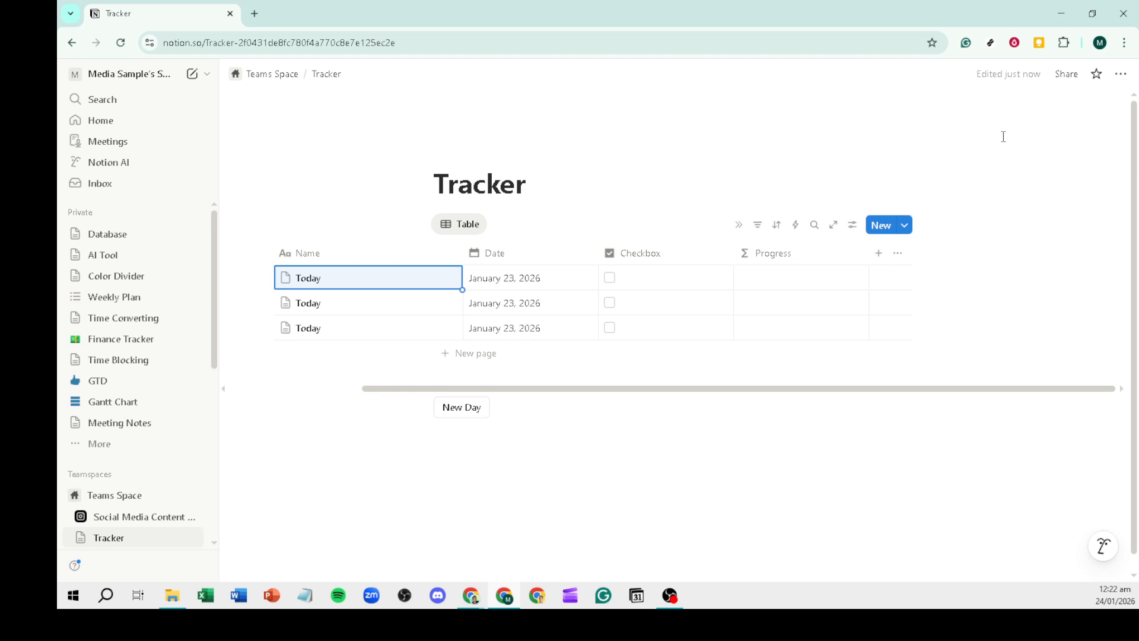
Examine the view types and the filter properties offered for the habit tracker table
{"action": "left_click", "coordinate": [519, 416]}
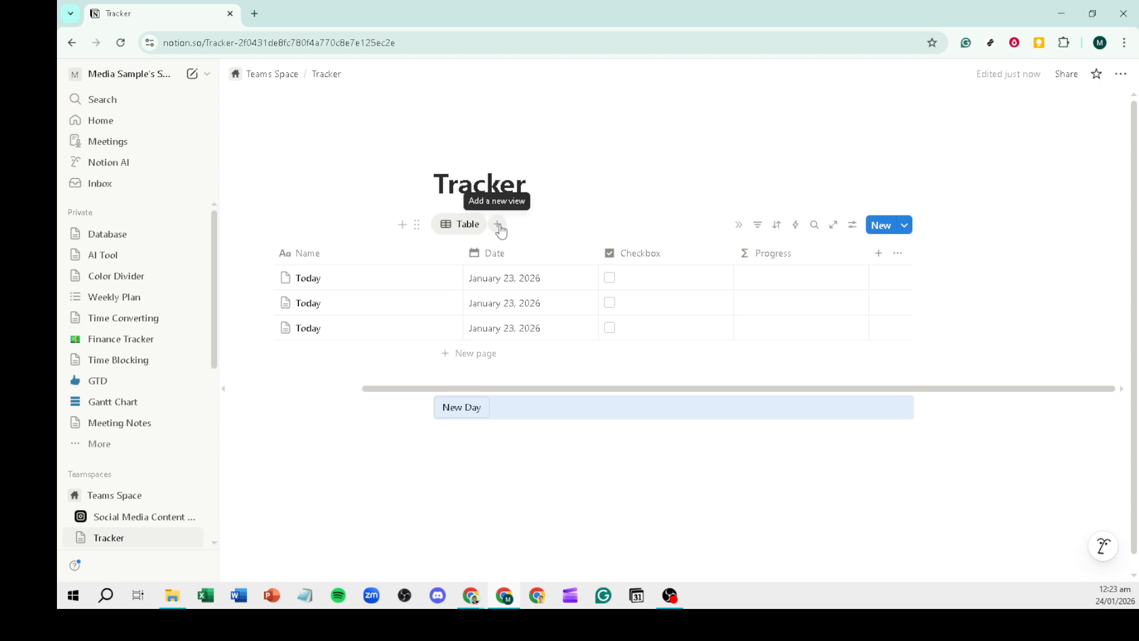
{"action": "left_click", "coordinate": [498, 225]}
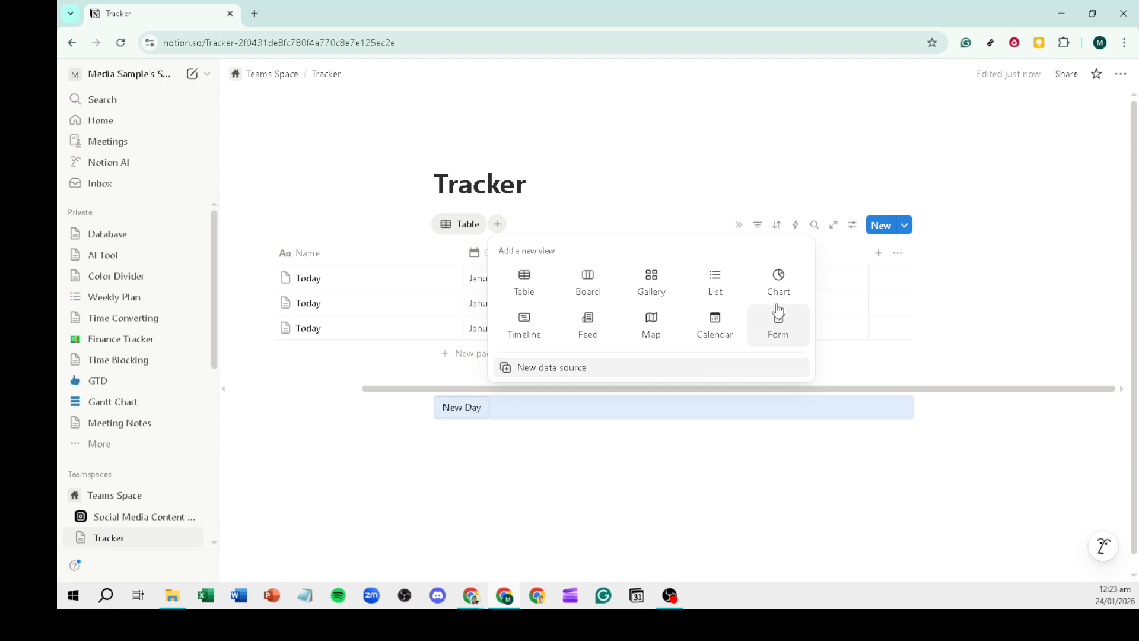
{"action": "left_click", "coordinate": [709, 465]}
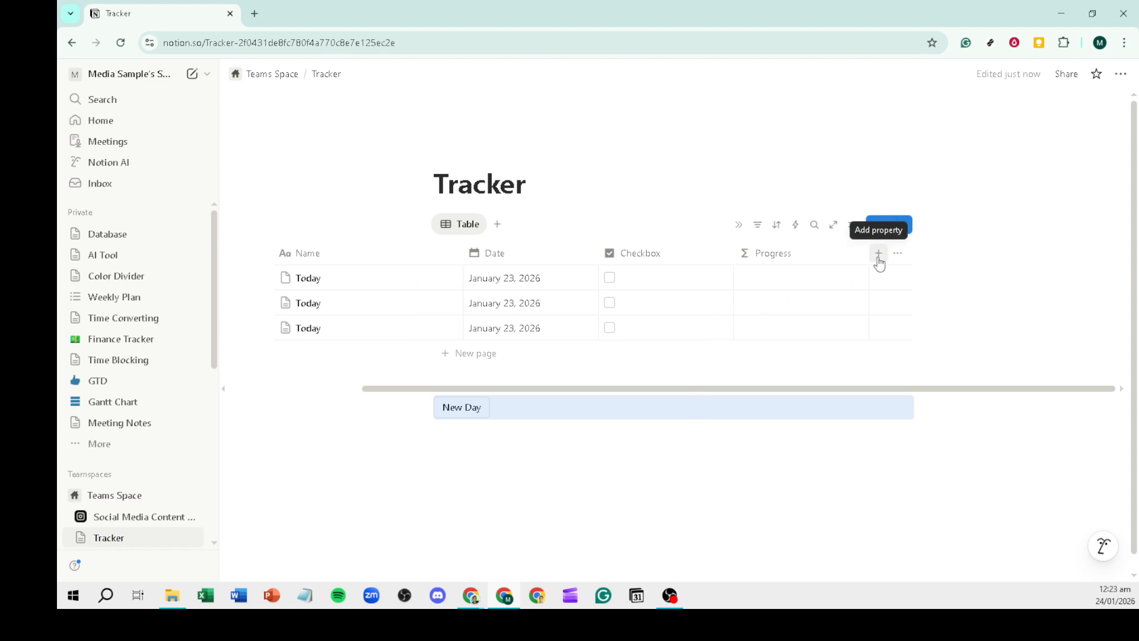
{"action": "left_click", "coordinate": [761, 230]}
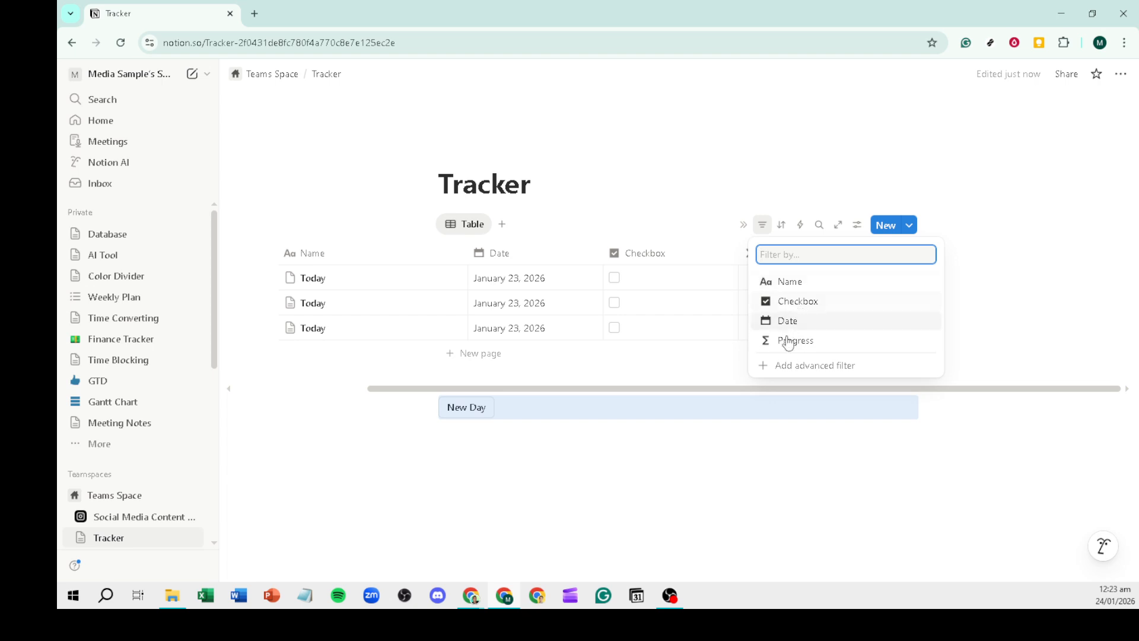
{"action": "left_click", "coordinate": [767, 444]}
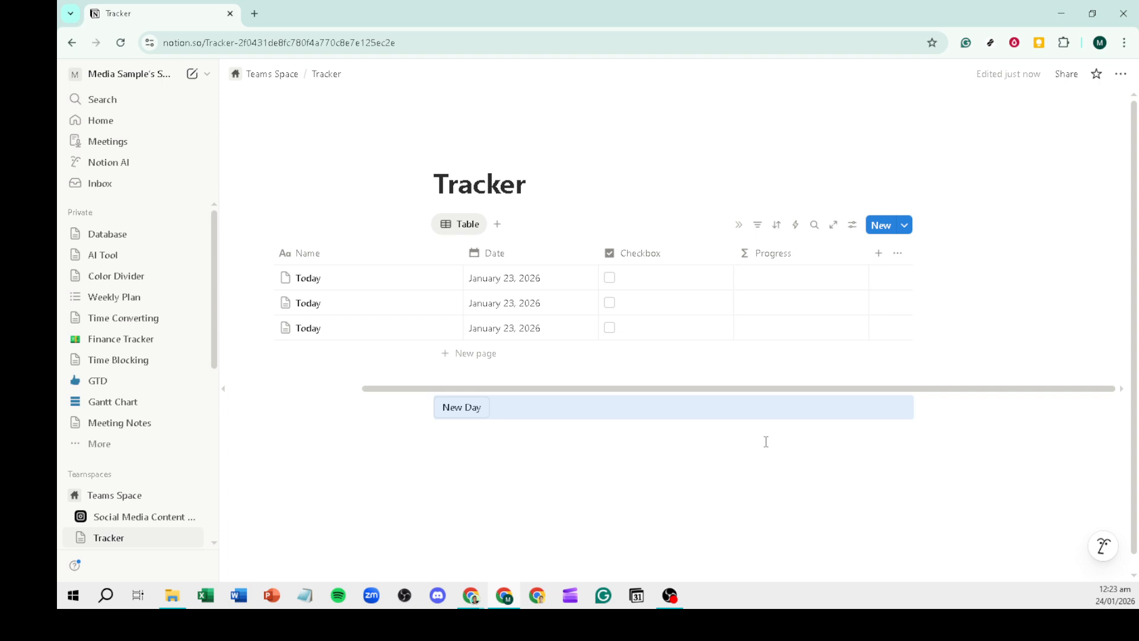